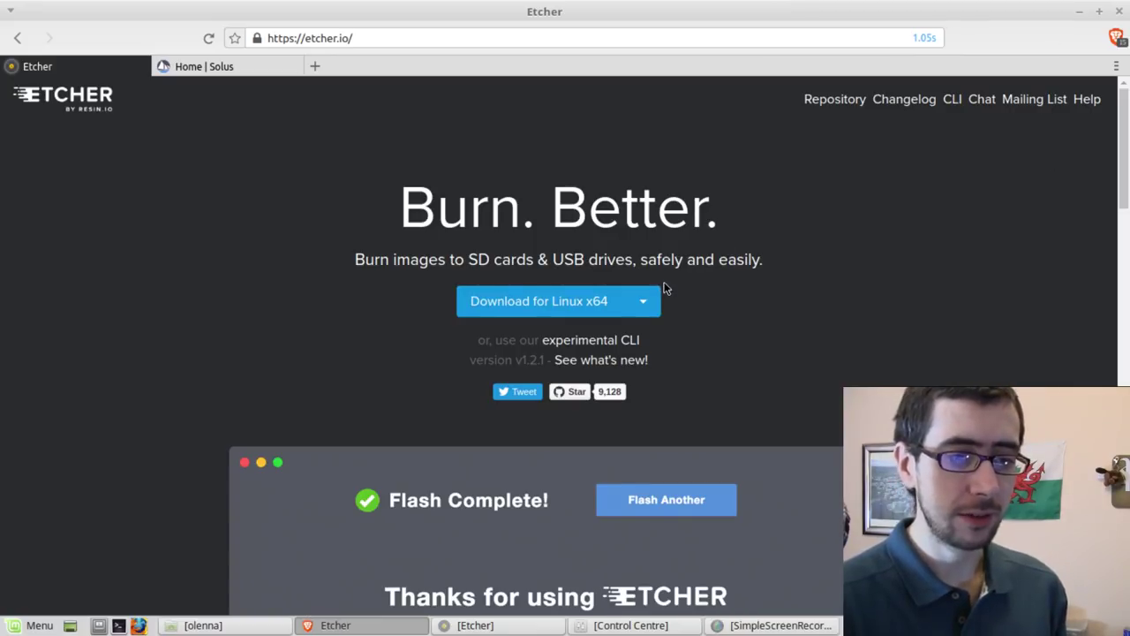
# Glance at the other Etcher builds list, then scroll down to the Downloads table
pyautogui.click(642, 299)
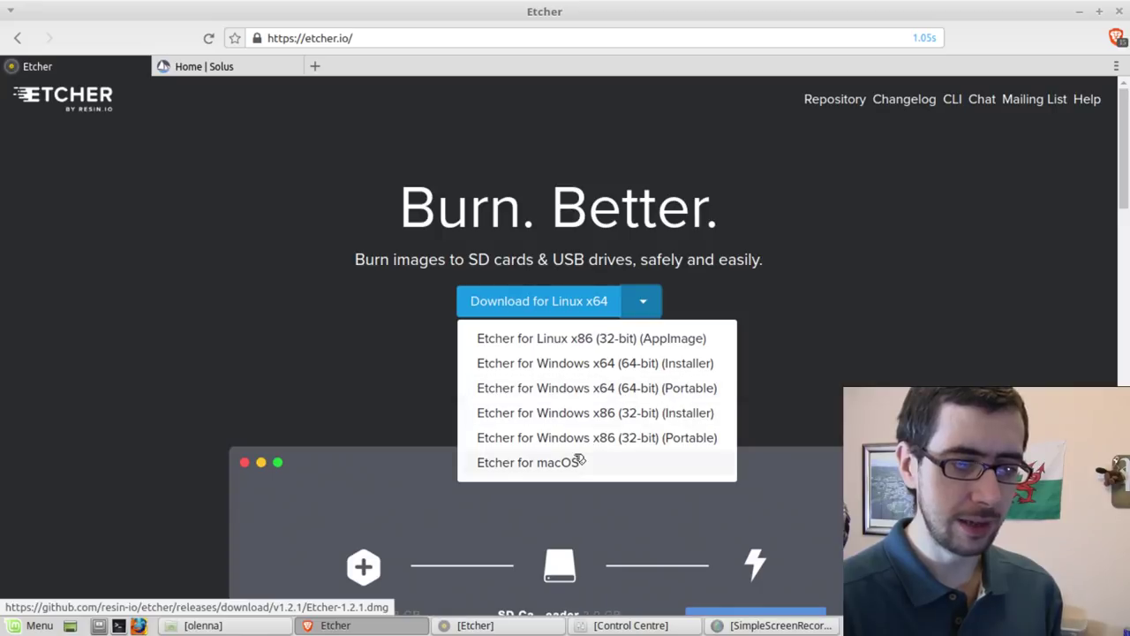
pyautogui.click(1025, 357)
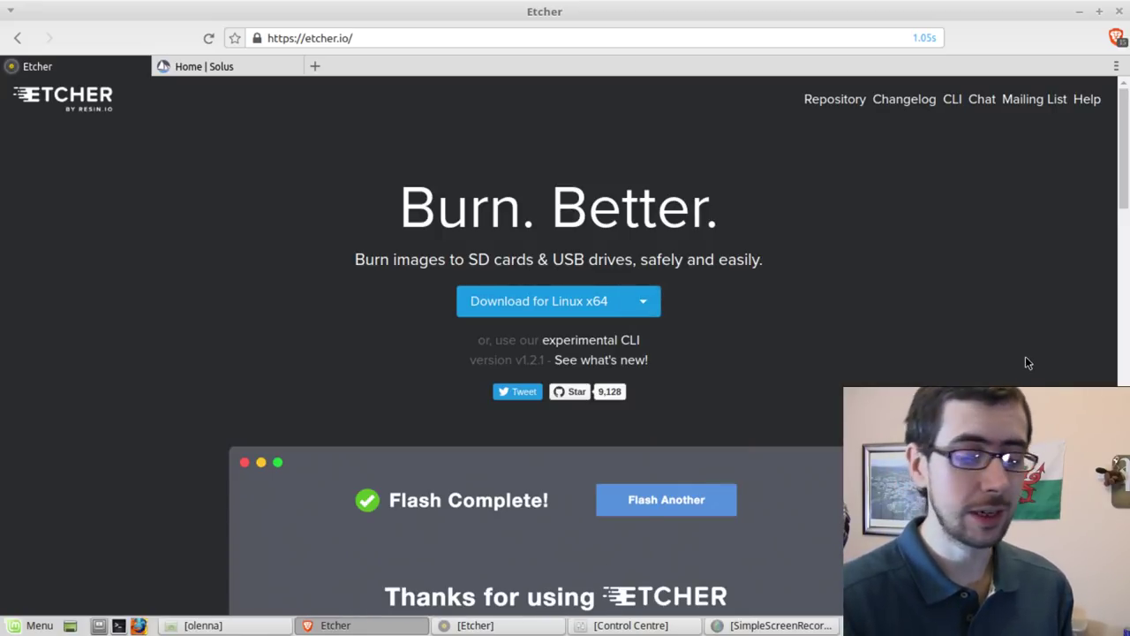
pyautogui.scroll(-3, 1025, 362)
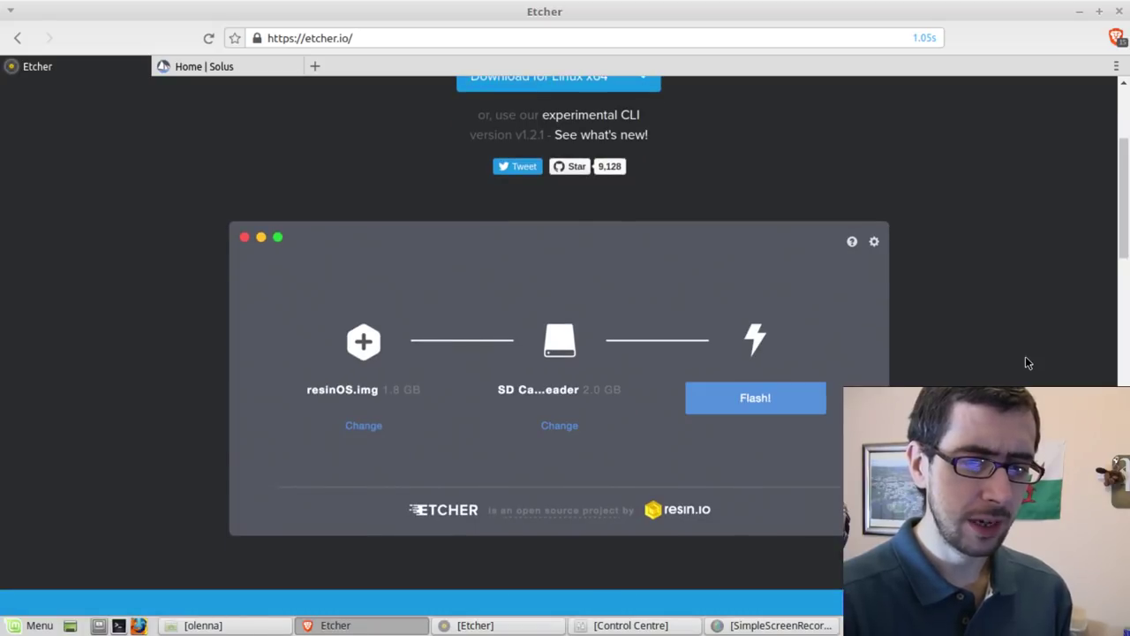
pyautogui.scroll(-5, 1026, 359)
pyautogui.scroll(-10, 1026, 362)
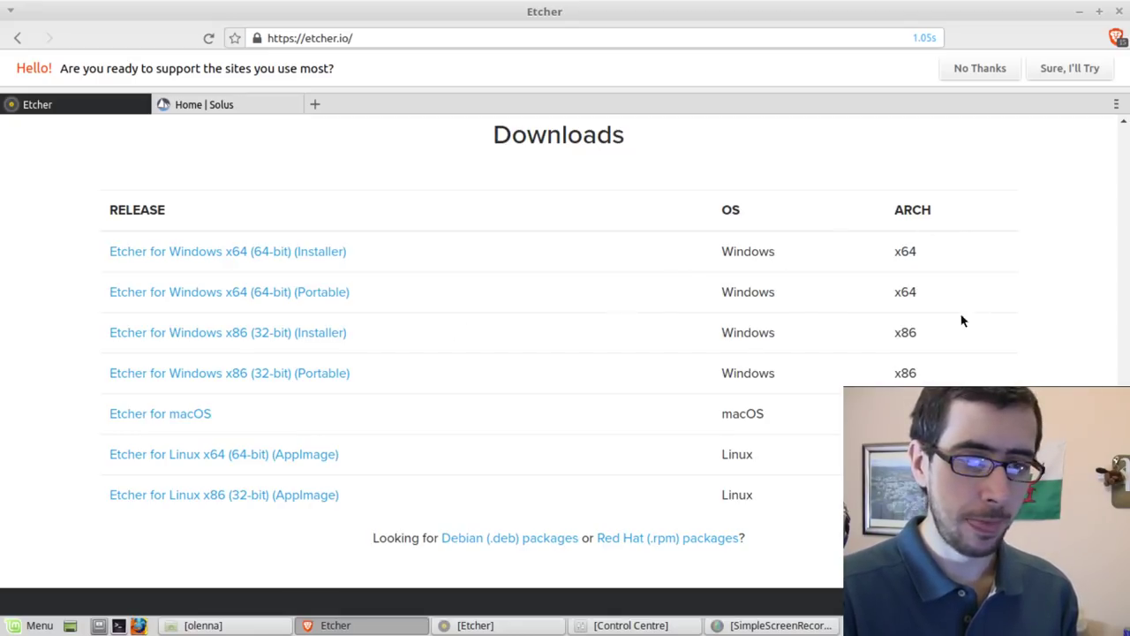
# Decline the Solus tab's support notification with No Thanks and return to the Etcher downloads tab
pyautogui.scroll(-1, 1021, 325)
pyautogui.scroll(2, 1021, 325)
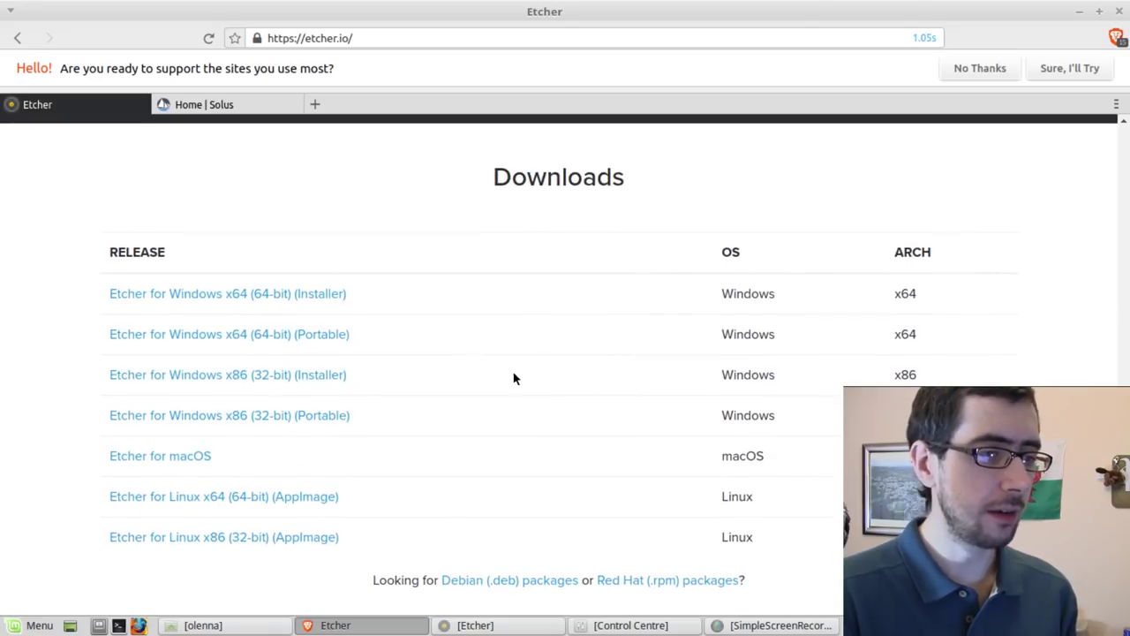
pyautogui.scroll(1, 235, 311)
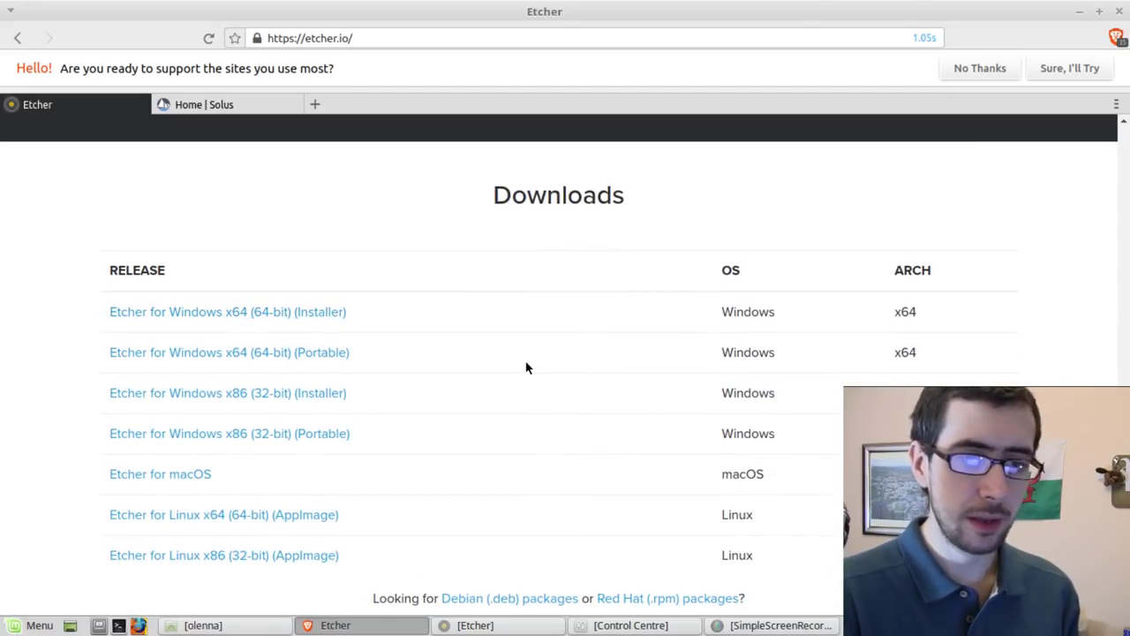
pyautogui.click(214, 106)
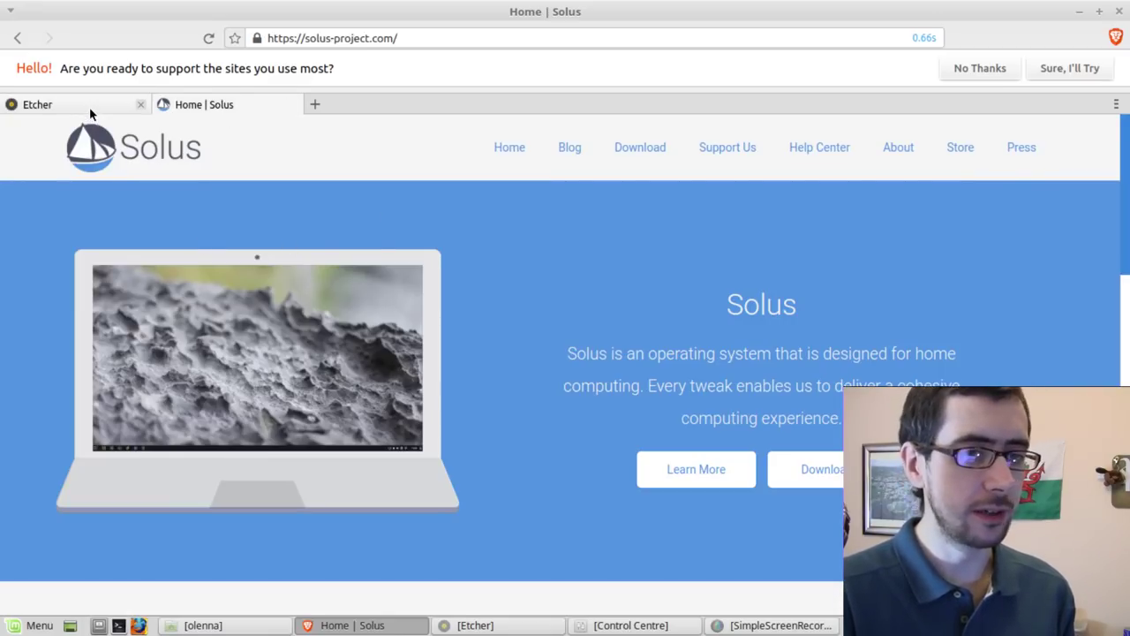
pyautogui.click(980, 70)
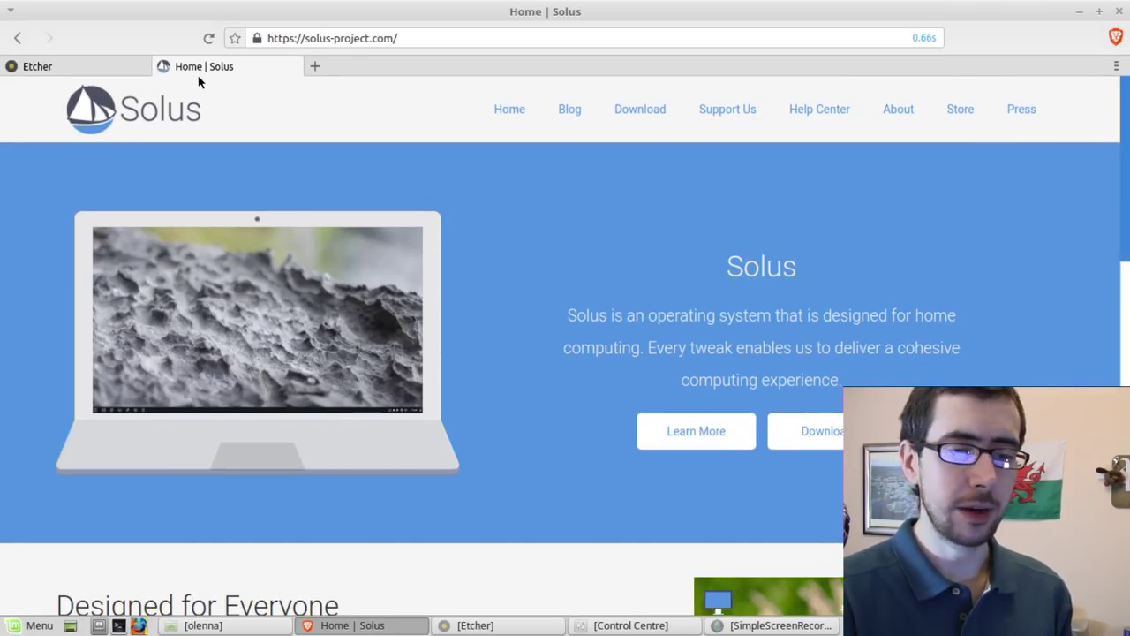
pyautogui.click(93, 67)
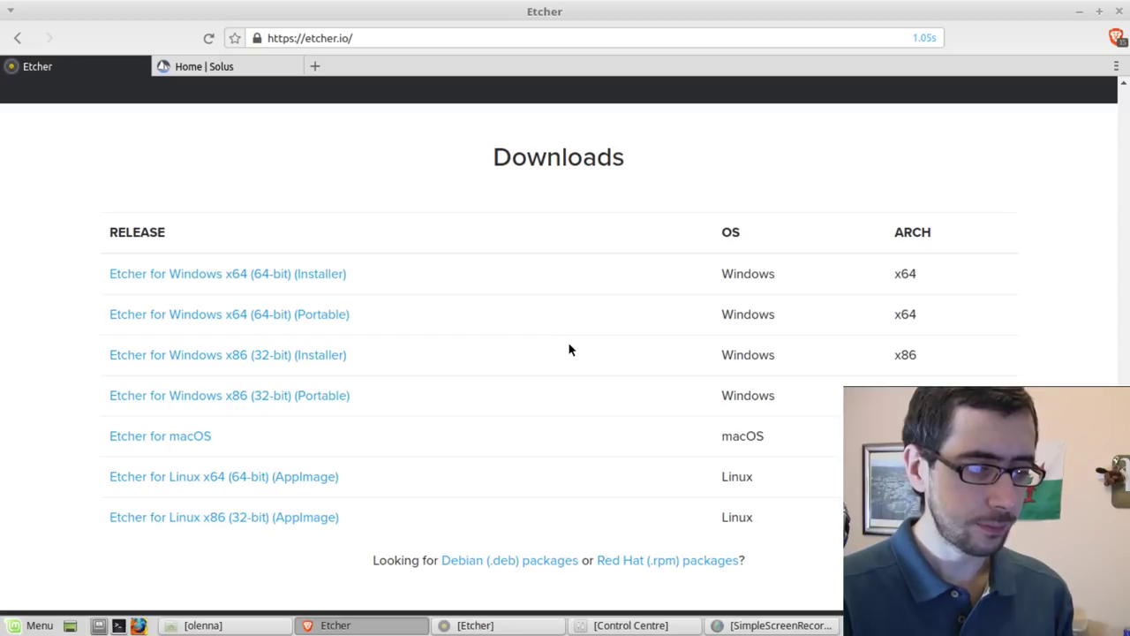
# In Nemo, check the Downloads folder, then select etcher-1.2.1-x86_64.AppImage in the home folder
pyautogui.click(232, 625)
pyautogui.click(820, 418)
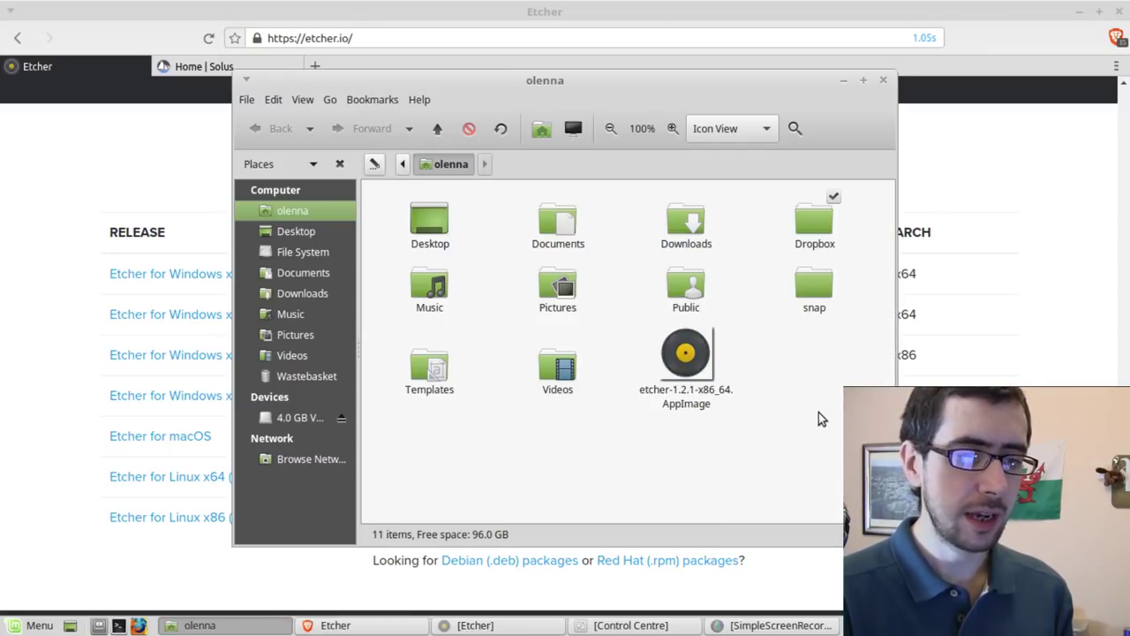
pyautogui.doubleClick(685, 222)
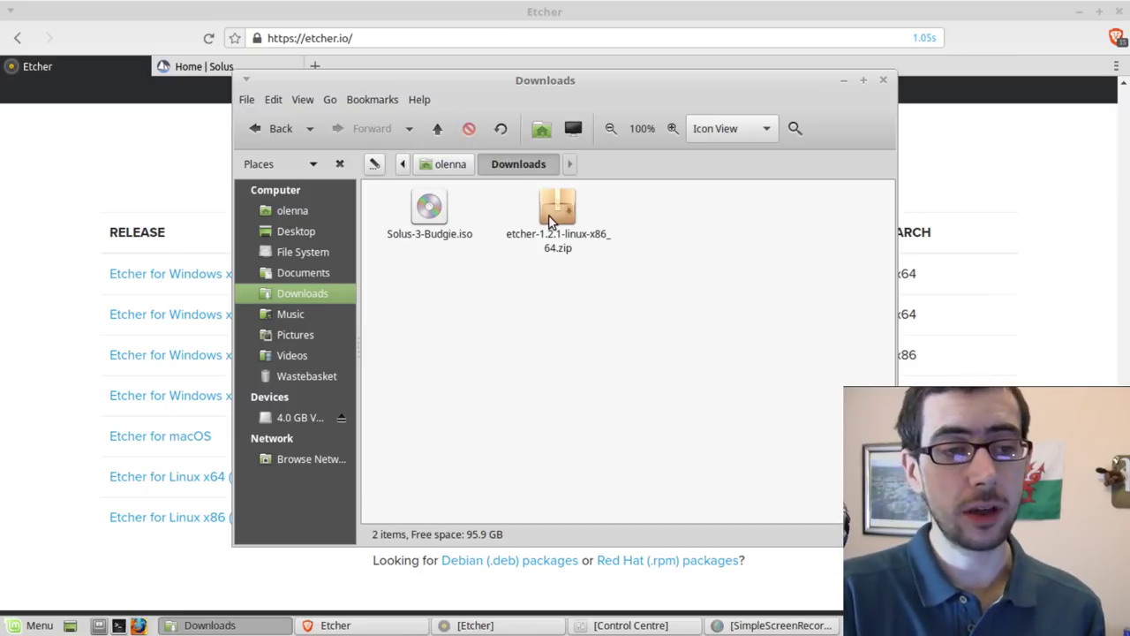
pyautogui.click(436, 133)
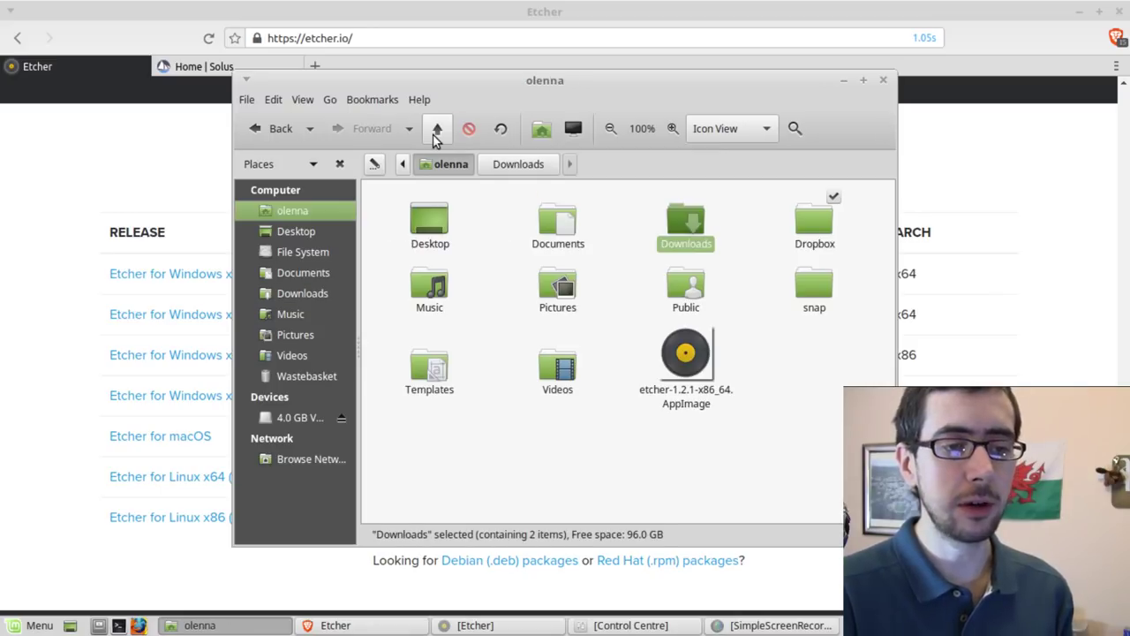
pyautogui.click(706, 393)
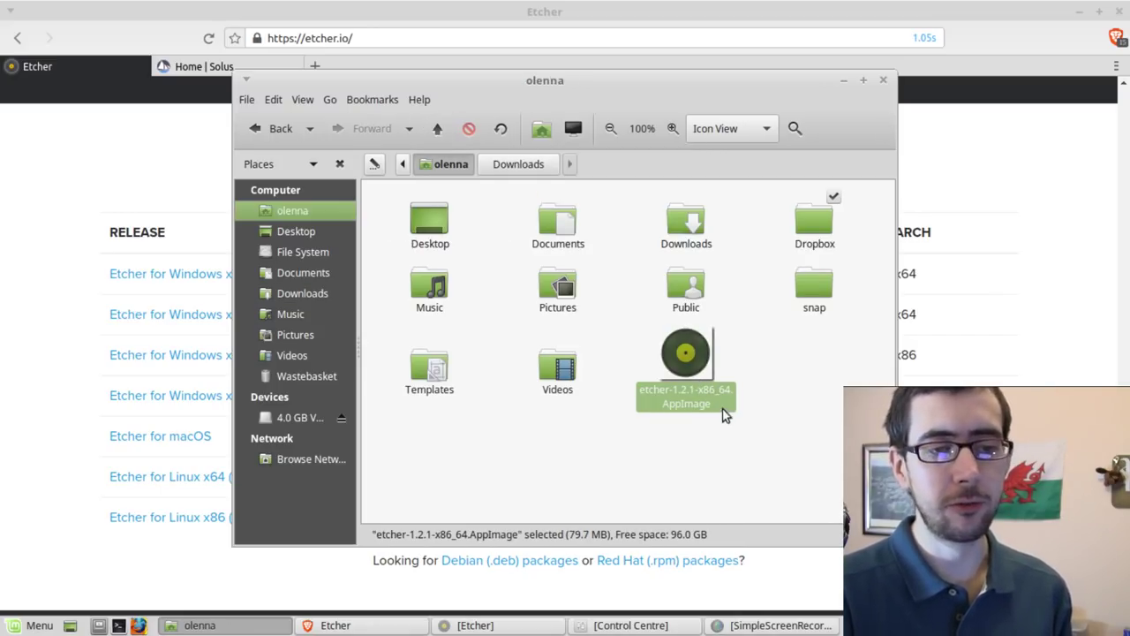
# Confirm under Properties > Permissions that the AppImage is allowed to execute as a program
pyautogui.rightClick(686, 359)
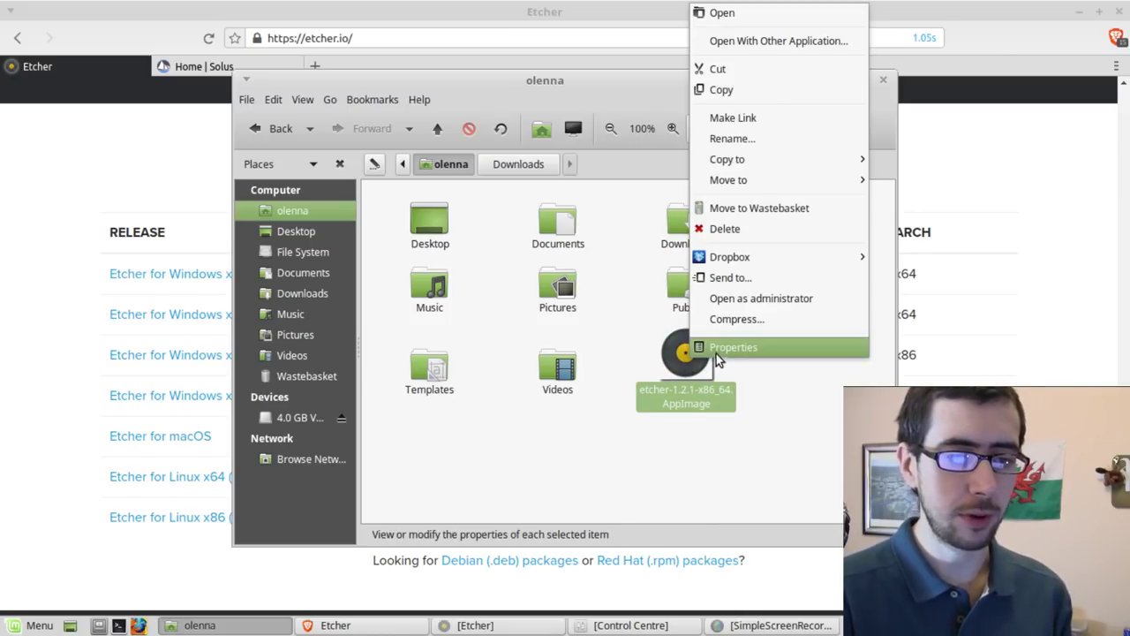
pyautogui.click(717, 349)
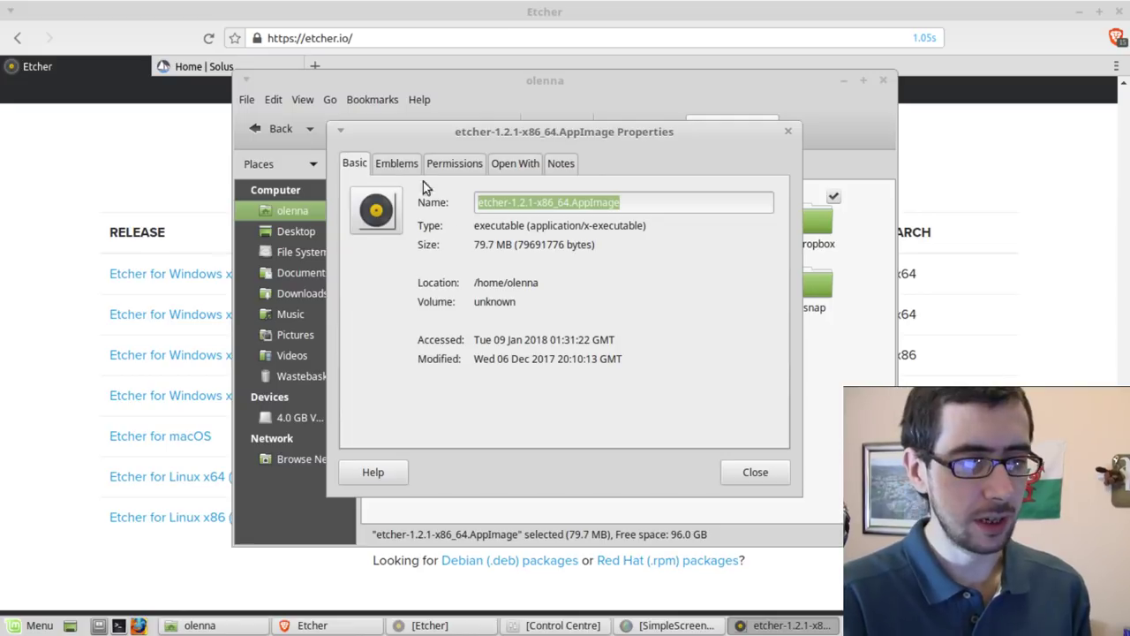
pyautogui.click(453, 166)
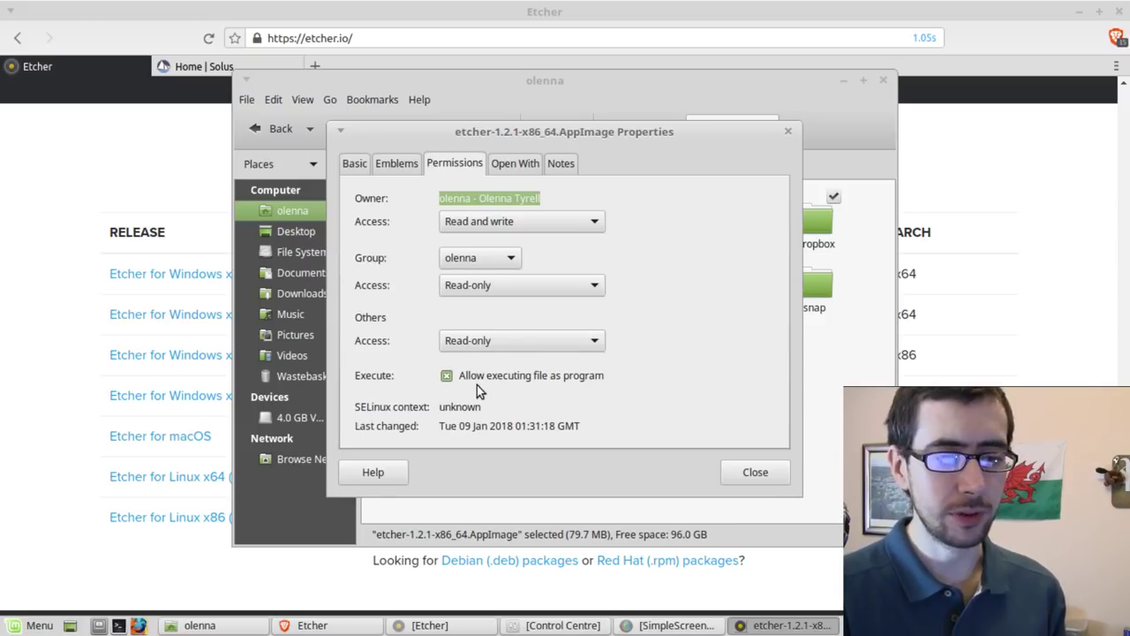
pyautogui.click(756, 473)
pyautogui.click(765, 472)
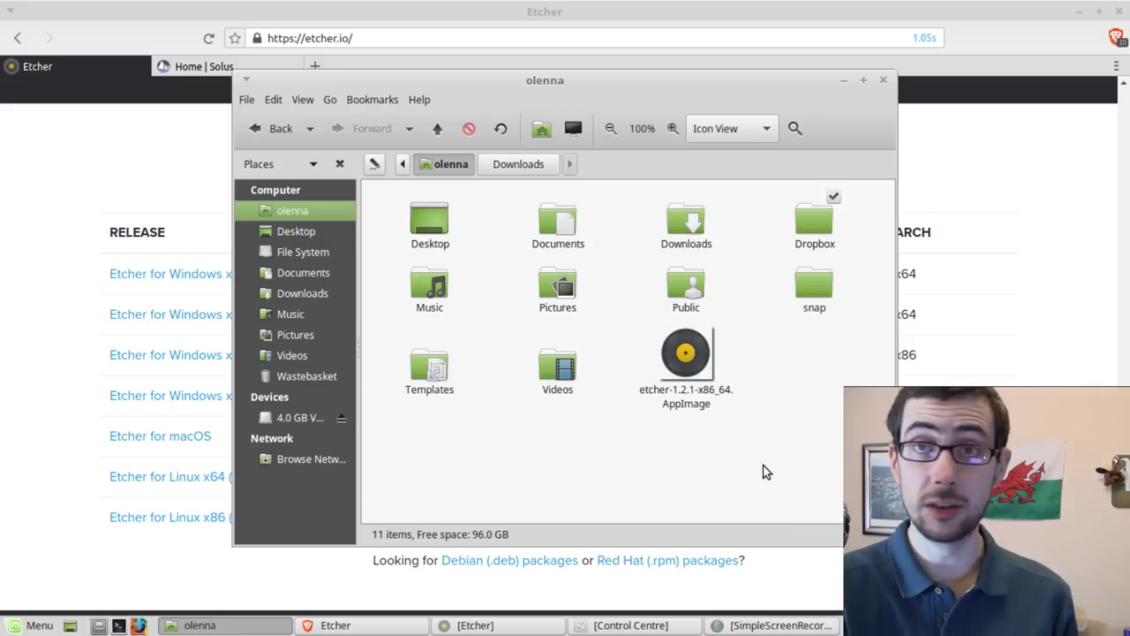
# Run etcher-1.2.1-x86_64.AppImage and move the Etcher window up and to the left
pyautogui.doubleClick(684, 353)
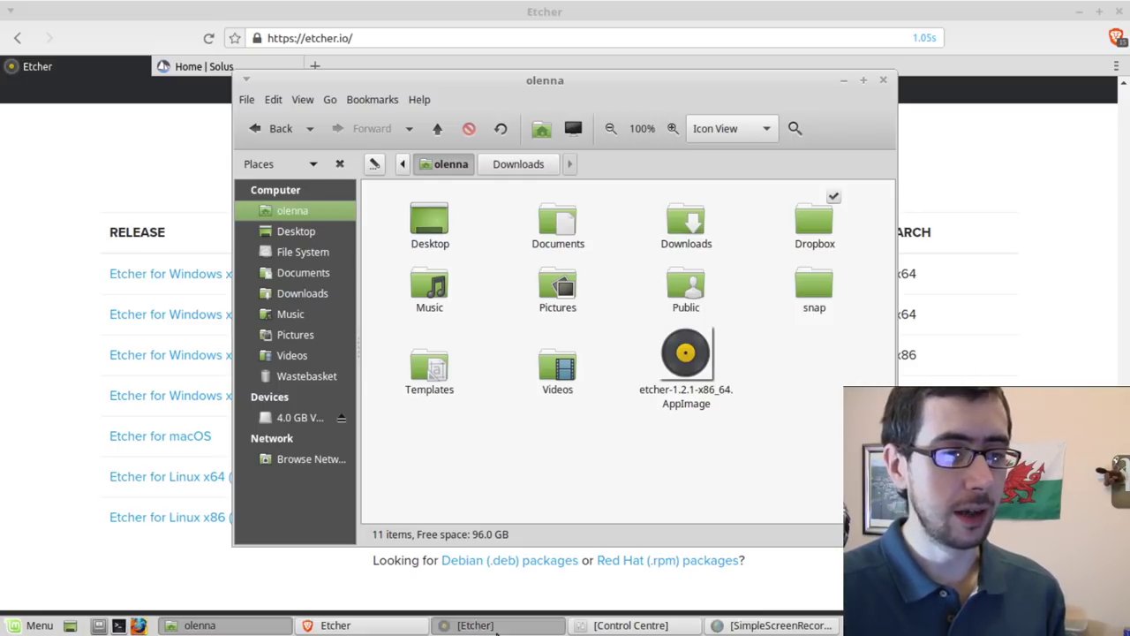
pyautogui.moveTo(613, 162); pyautogui.dragTo(576, 129)
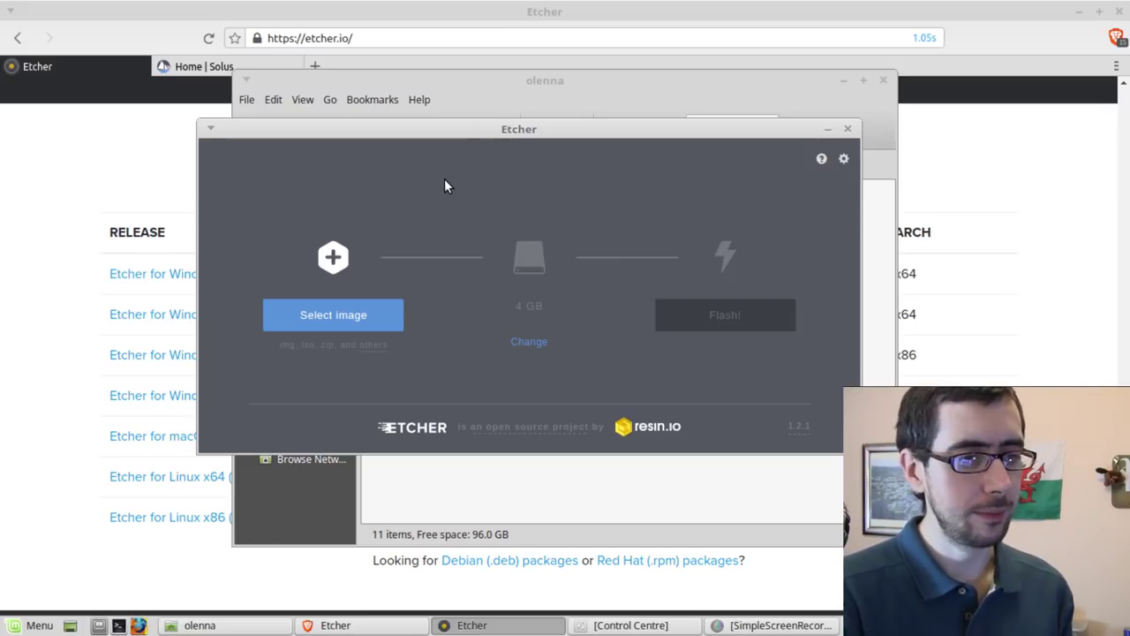
# Pick Solus-3-Budgie.iso from Downloads as the image and confirm the 4 GB target drive
pyautogui.click(335, 326)
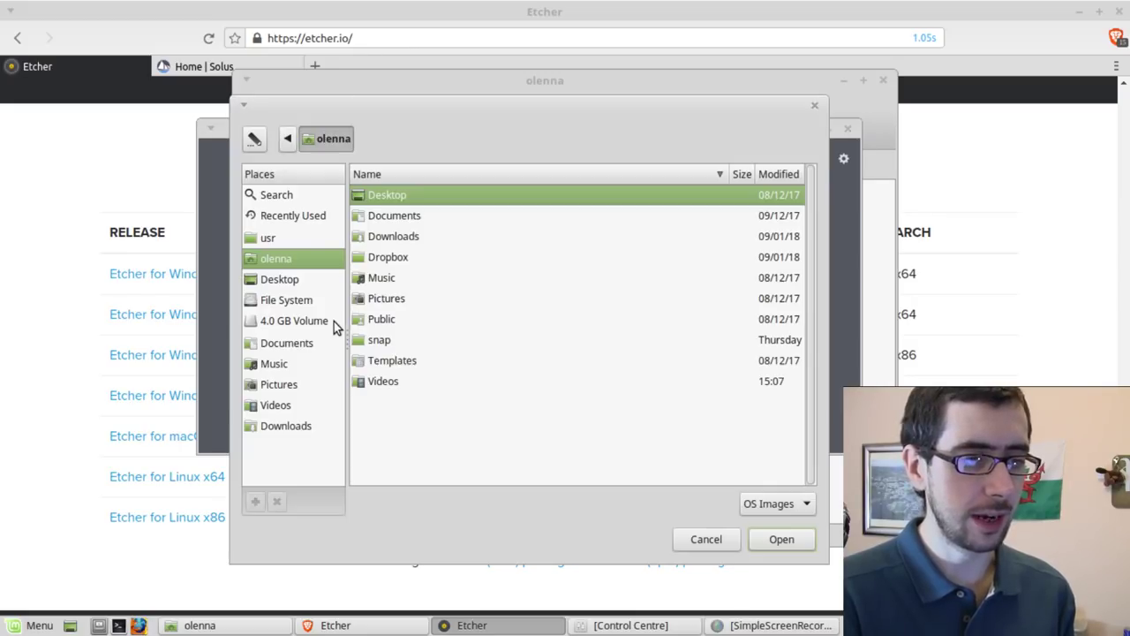
pyautogui.doubleClick(416, 237)
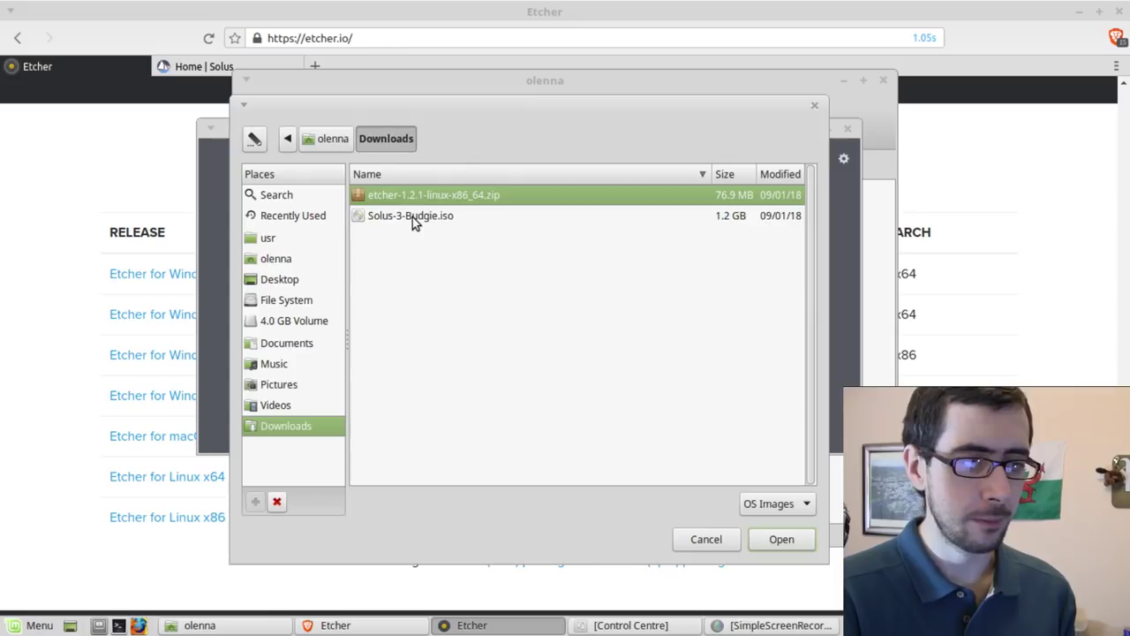
pyautogui.doubleClick(412, 217)
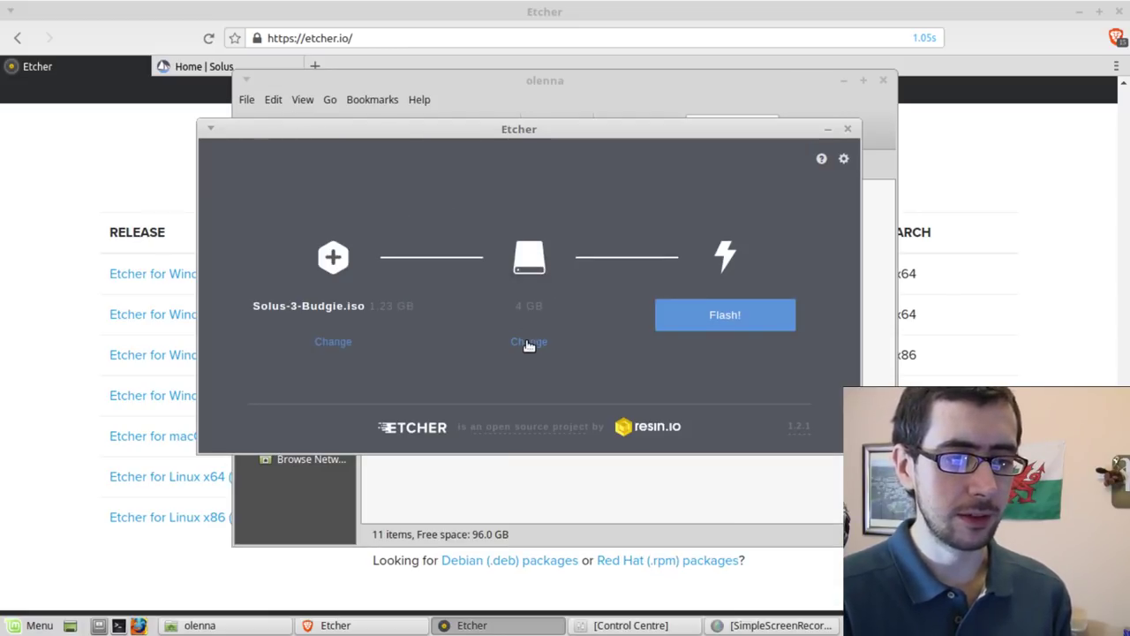
pyautogui.click(528, 343)
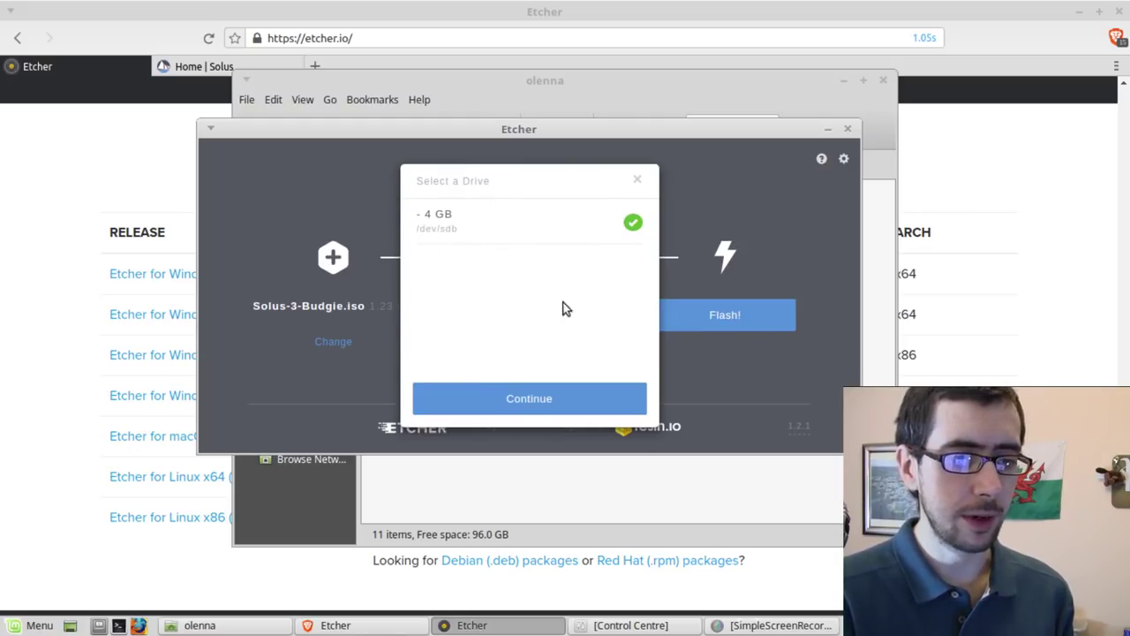
pyautogui.click(530, 402)
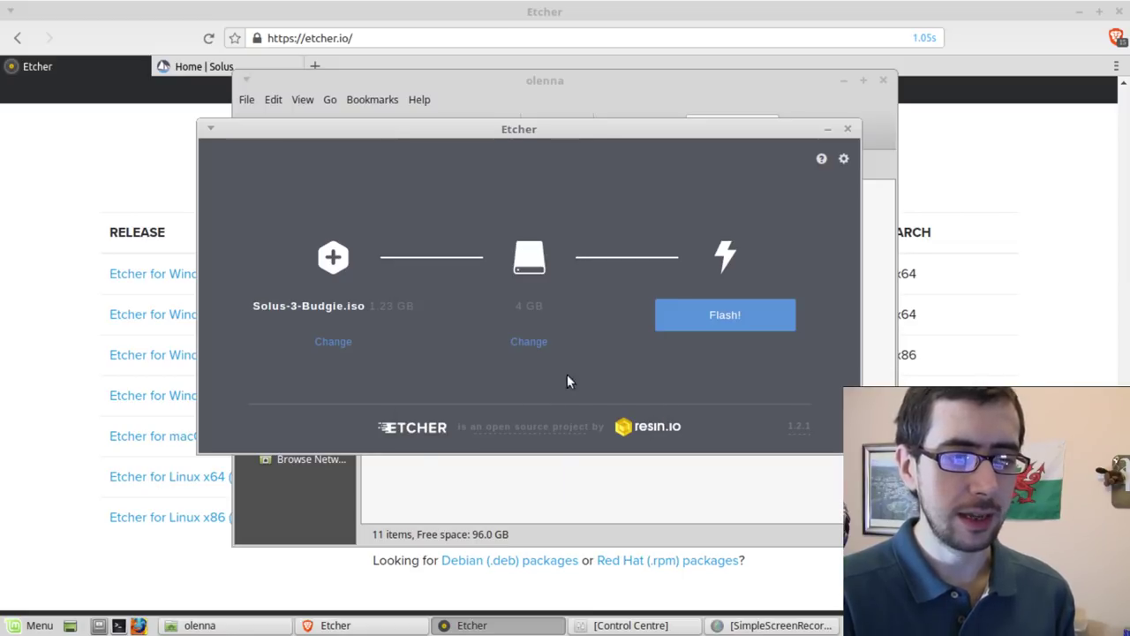
# Start flashing and authenticate with the super-user password
pyautogui.click(726, 314)
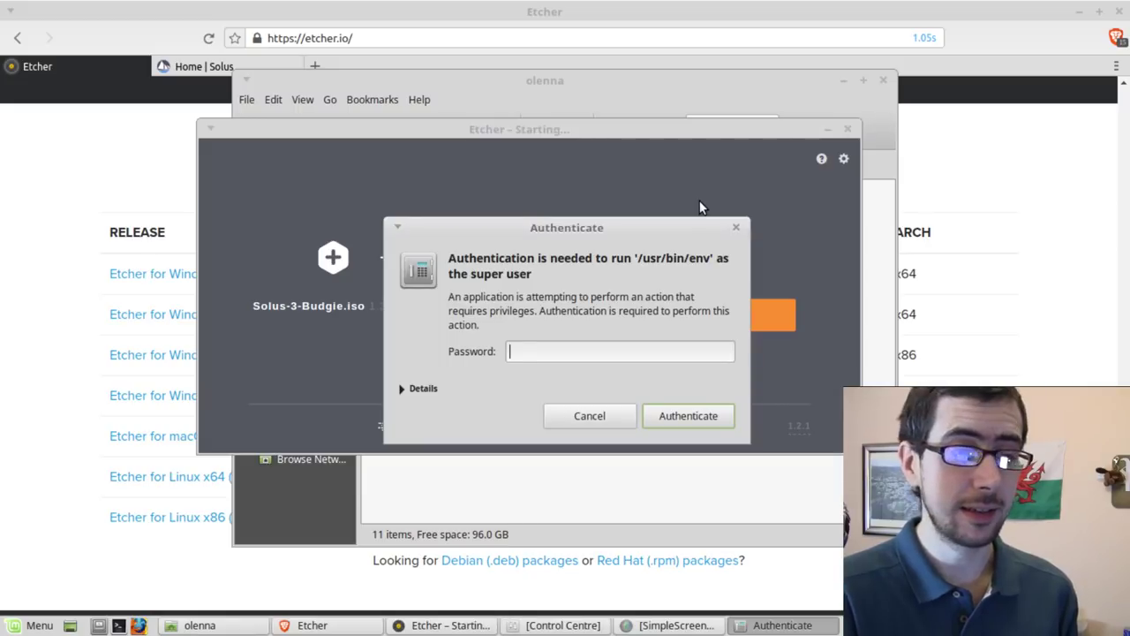
pyautogui.write('•••••••')
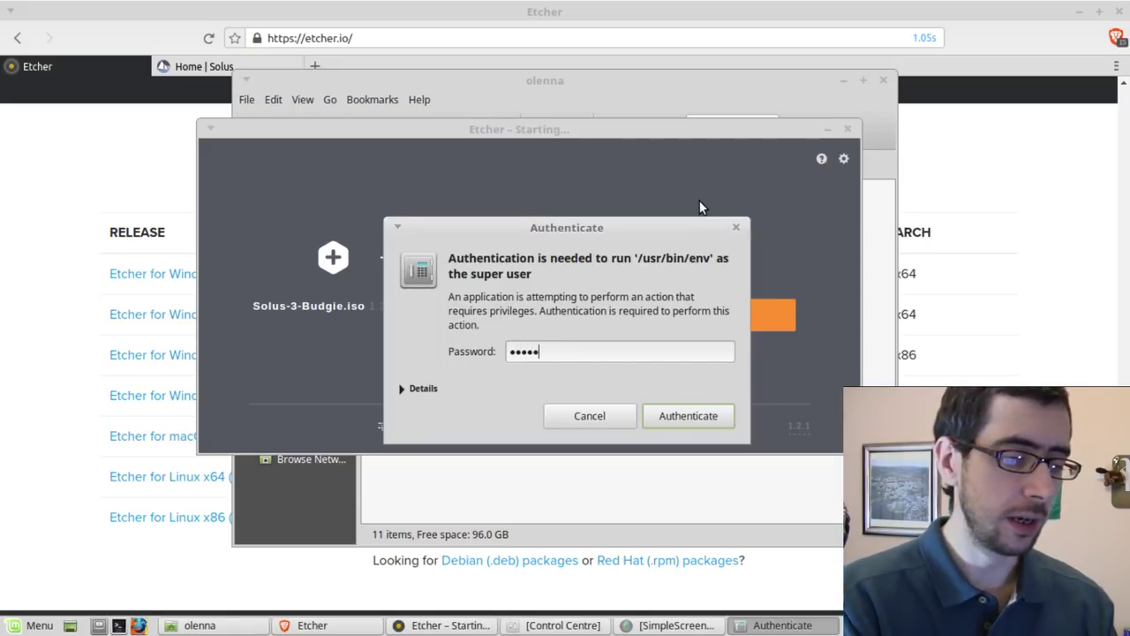
pyautogui.press('Return')
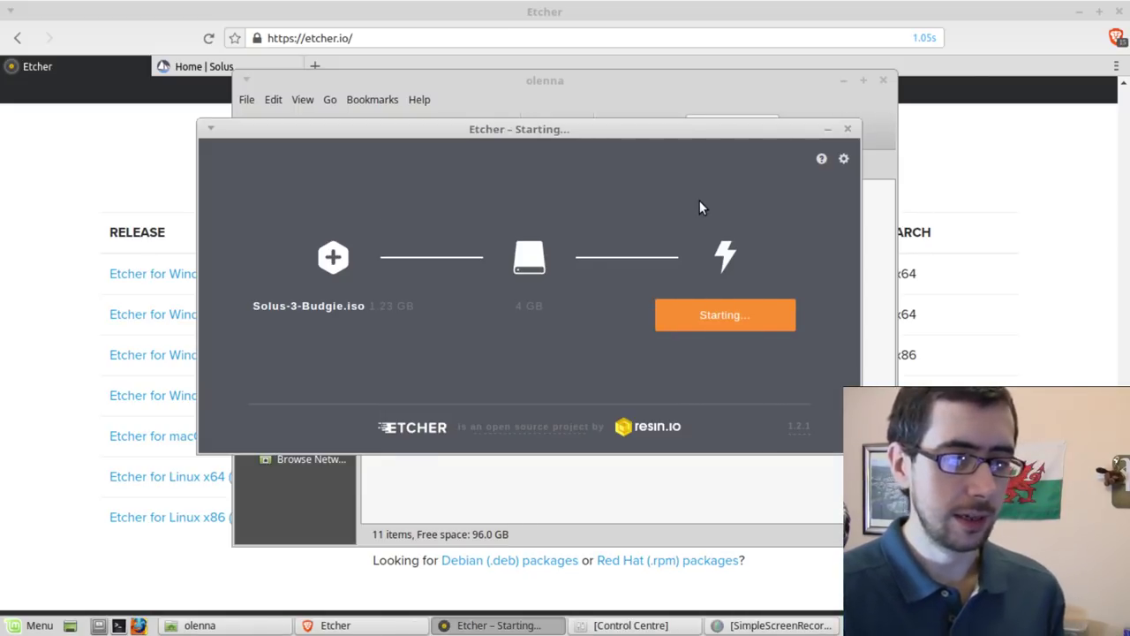